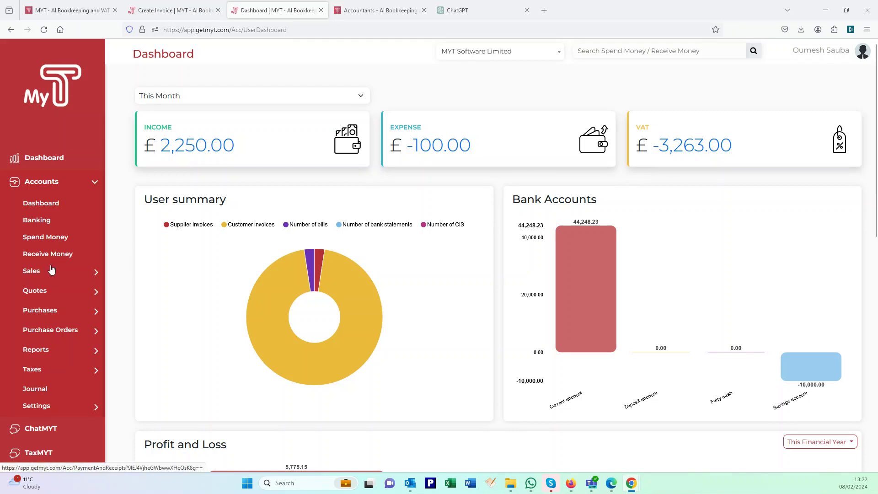
Open Sales Overview from the Sales menu and start a payment on invoice 10003
{"action": "left_click", "coordinate": [47, 277]}
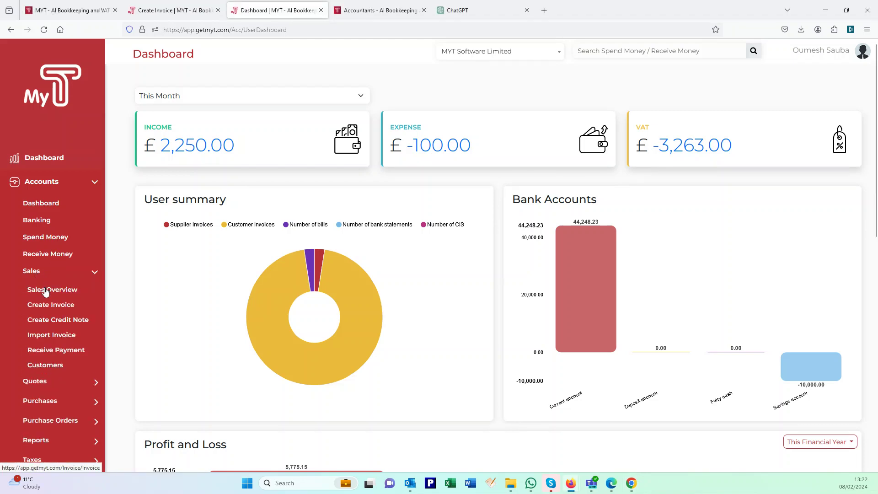
{"action": "left_click", "coordinate": [45, 291]}
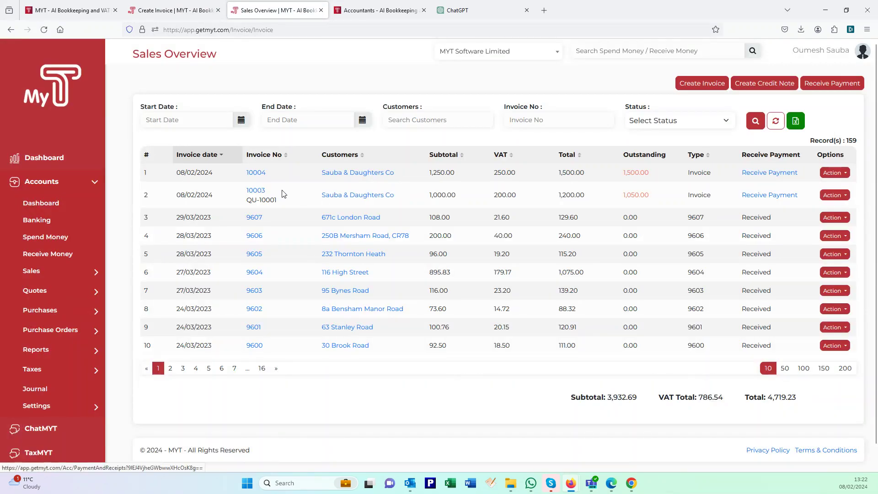
{"action": "left_click", "coordinate": [776, 195]}
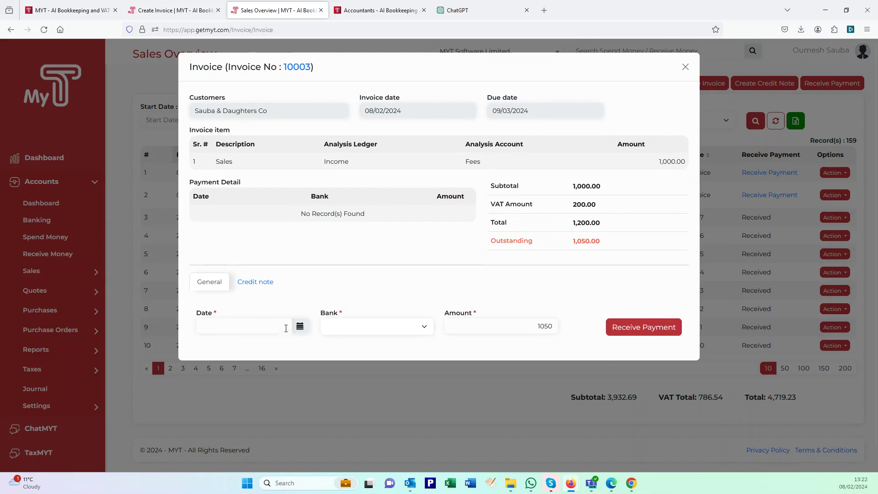
Save a 100 payment on invoice 10003, dated 08/02/2024, into the Deposit account
{"action": "left_click", "coordinate": [299, 327]}
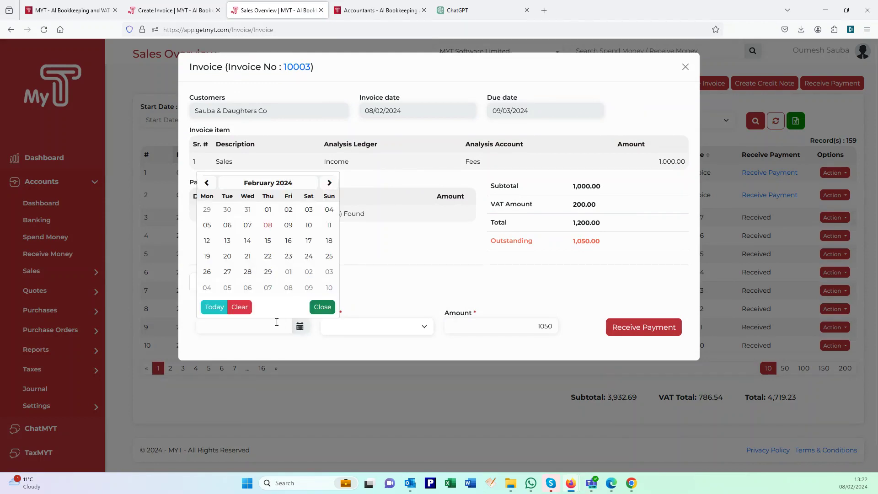
{"action": "left_click", "coordinate": [270, 227]}
{"action": "left_click", "coordinate": [394, 338]}
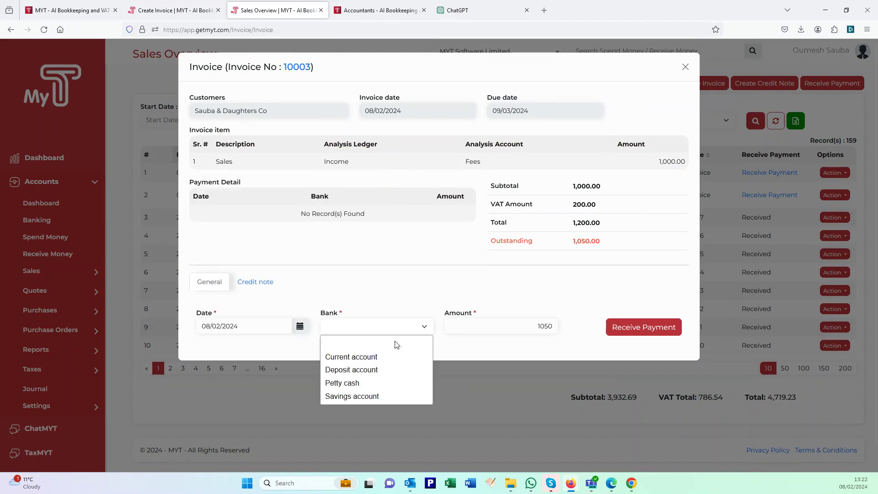
{"action": "left_click", "coordinate": [387, 371]}
{"action": "key", "text": "ctrl+a"}
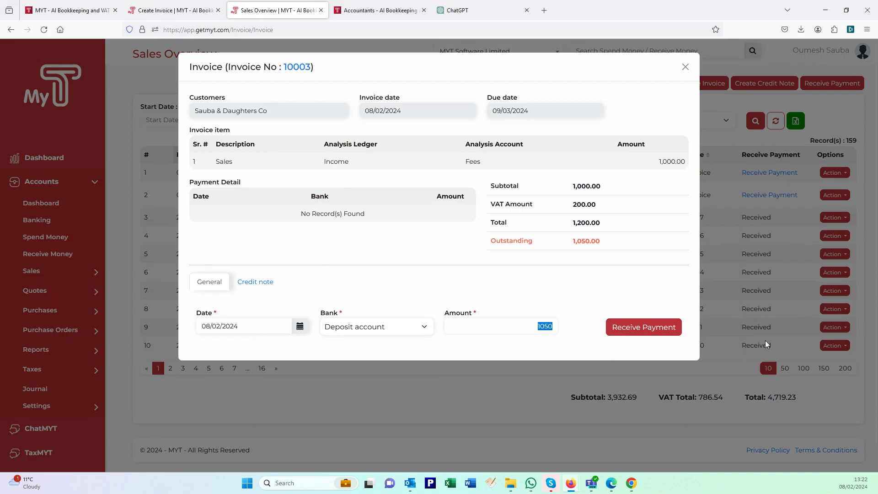
{"action": "type", "text": "10"}
{"action": "left_click", "coordinate": [669, 328]}
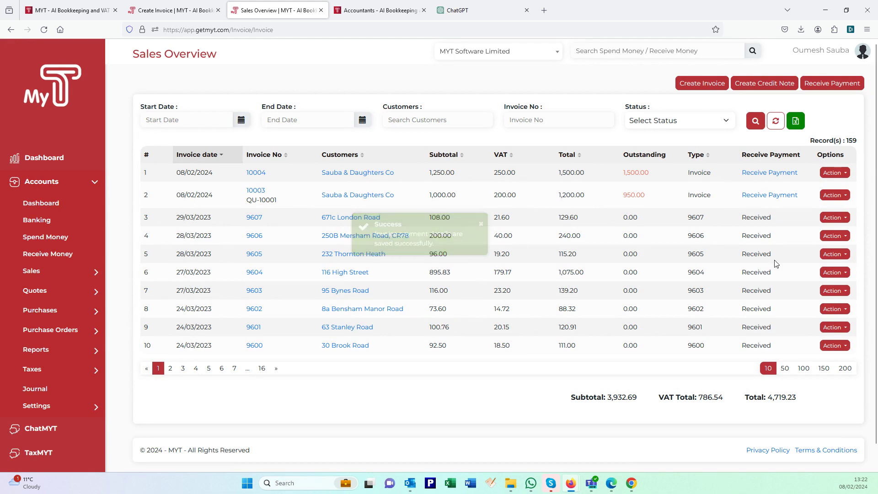
Save a second payment of 150 on invoice 10003, dated 15/02/2024, into the Current account
{"action": "left_click", "coordinate": [755, 196]}
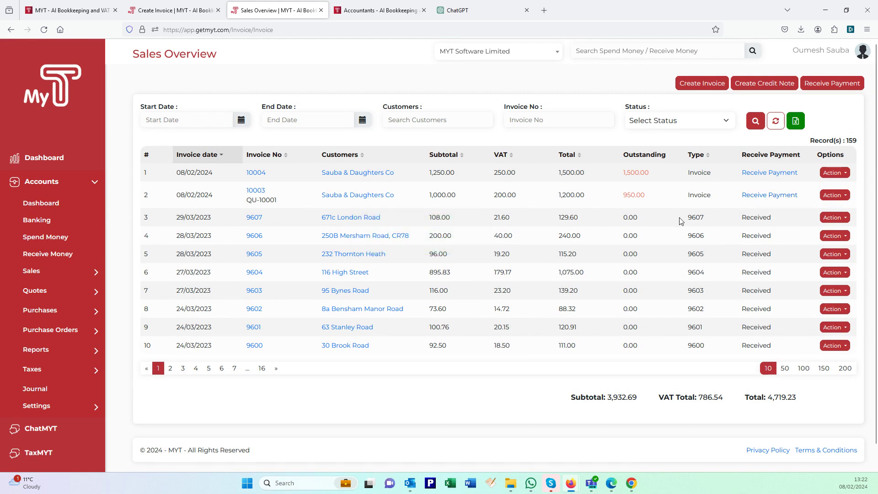
{"action": "left_click", "coordinate": [299, 331]}
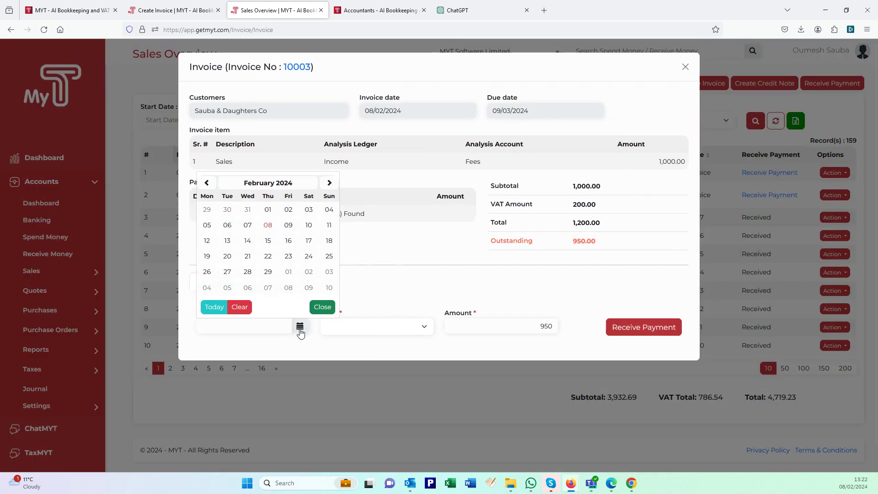
{"action": "left_click", "coordinate": [268, 246]}
{"action": "left_click", "coordinate": [405, 330]}
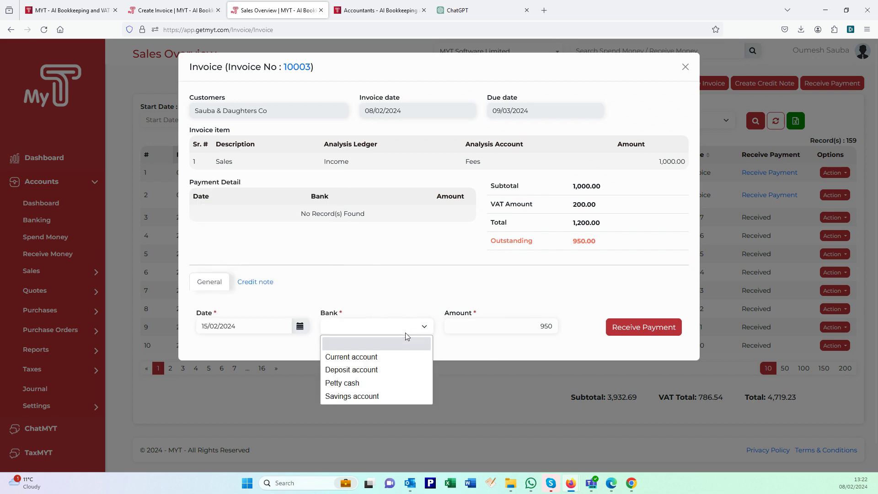
{"action": "left_click", "coordinate": [404, 356]}
{"action": "double_click", "coordinate": [542, 329]}
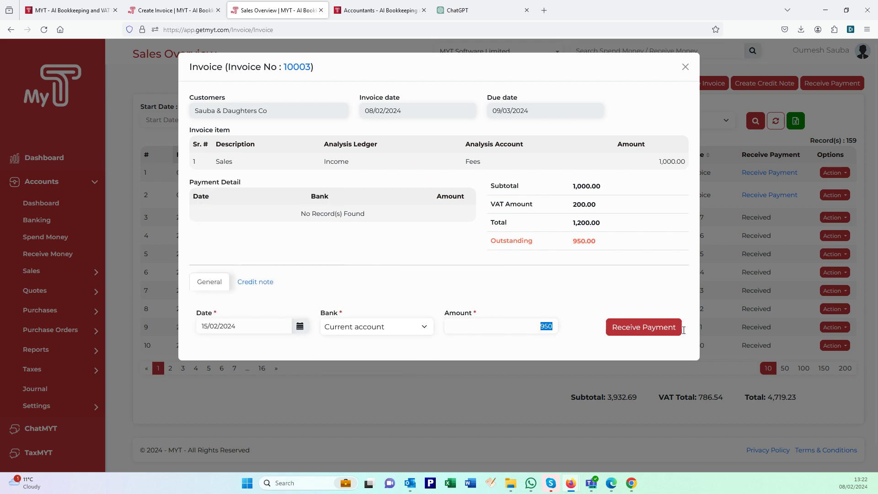
{"action": "type", "text": "950"}
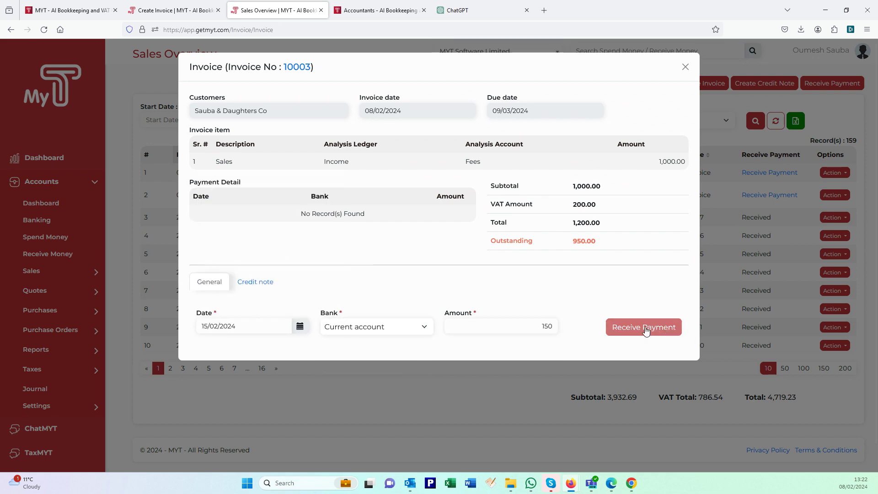
{"action": "left_click", "coordinate": [647, 329]}
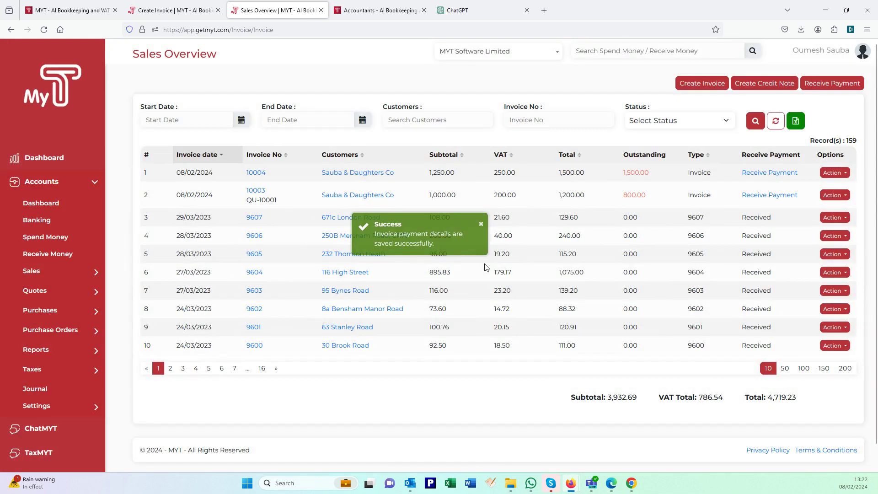